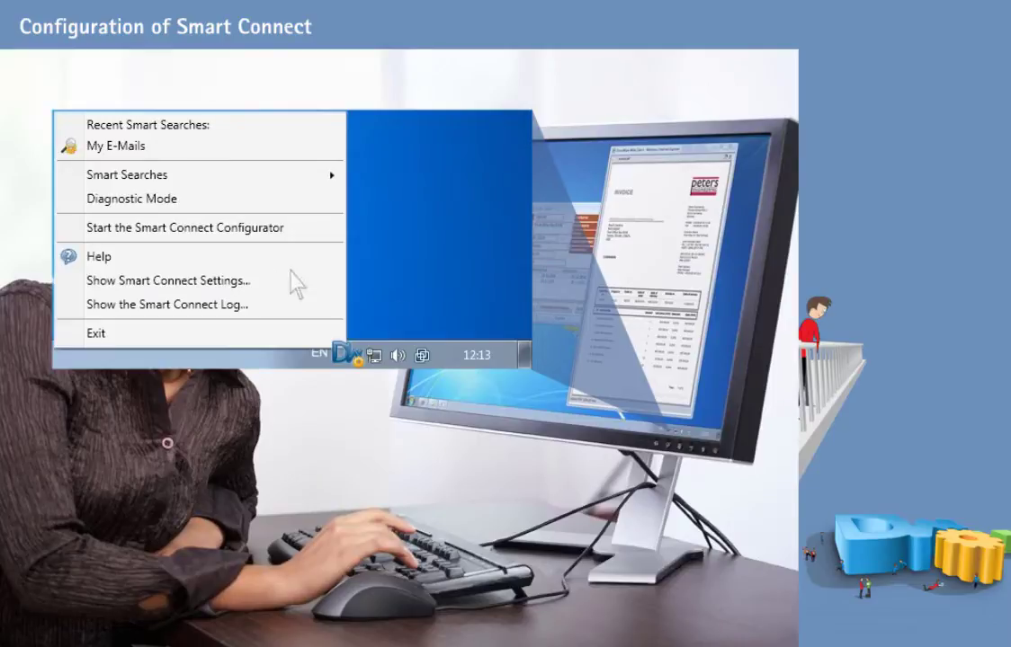
Launch the Smart Connect configurator from the Start page under My DocuWare.
click(150, 231)
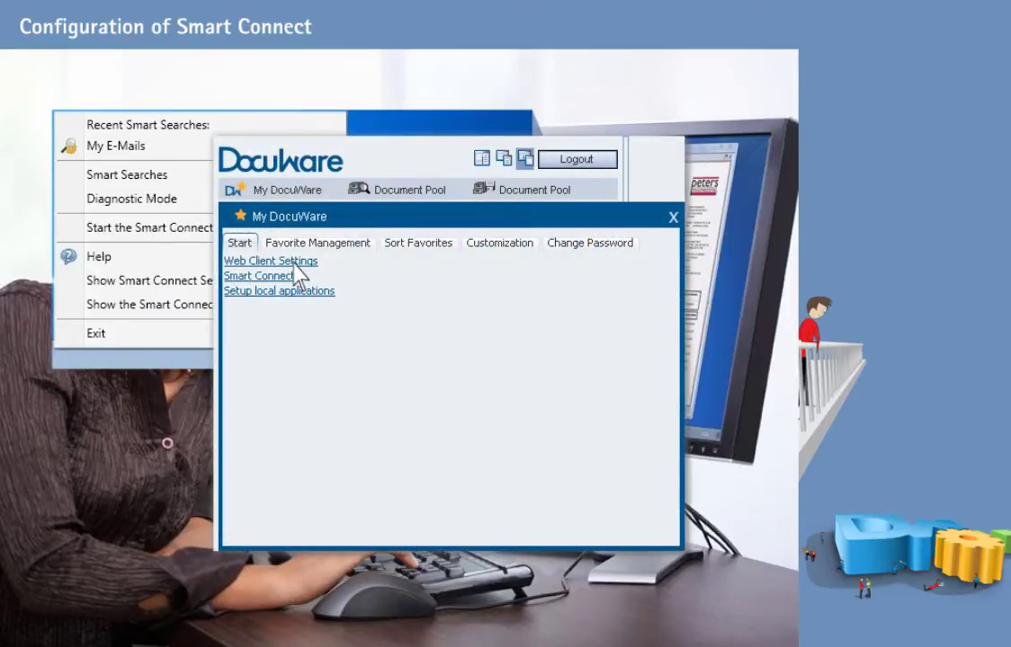
click(259, 276)
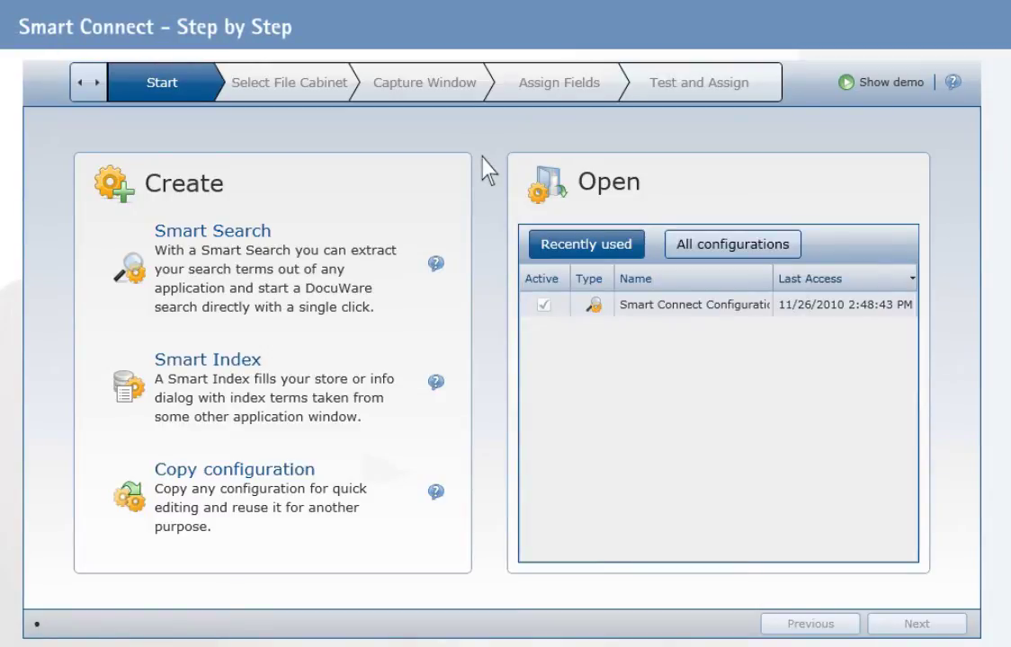
Start a new Smart Search with the Document Pool's Standard Search Dialog, then continue to window capture.
click(193, 236)
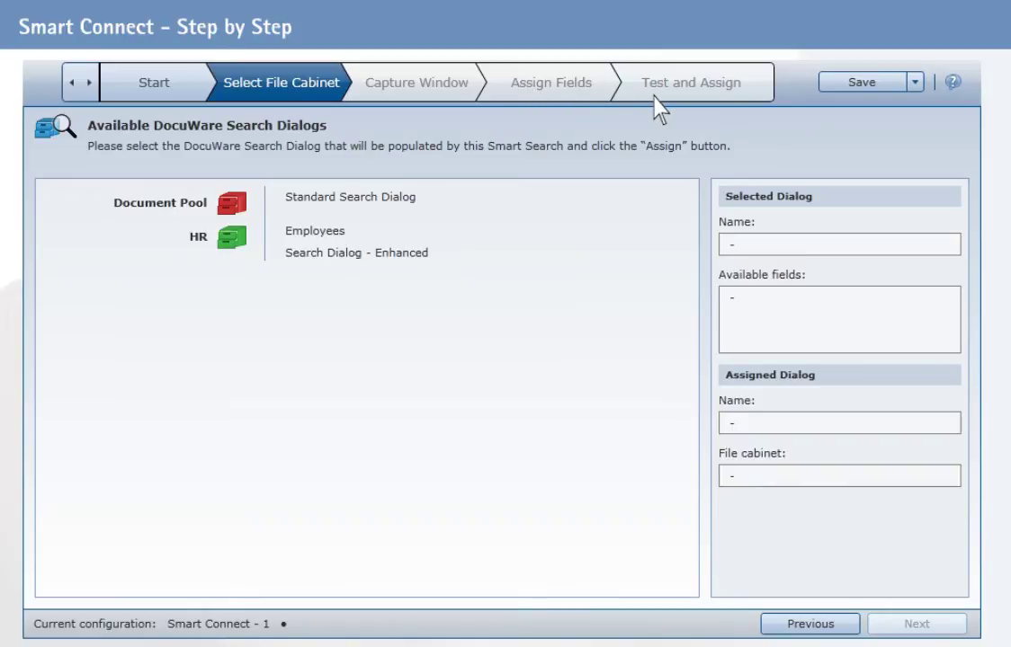
click(288, 205)
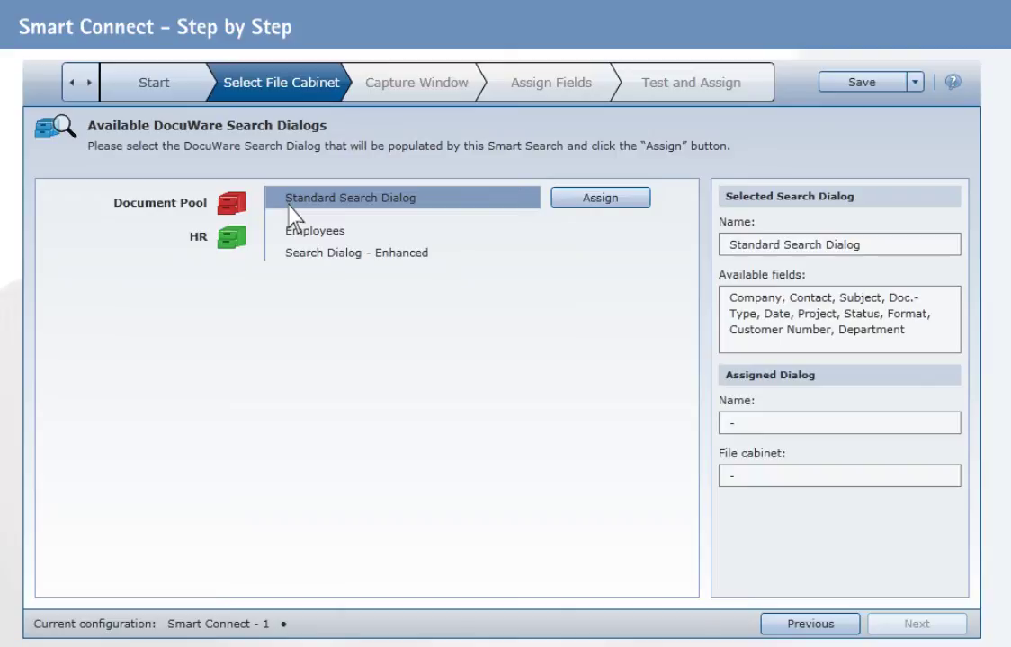
click(568, 205)
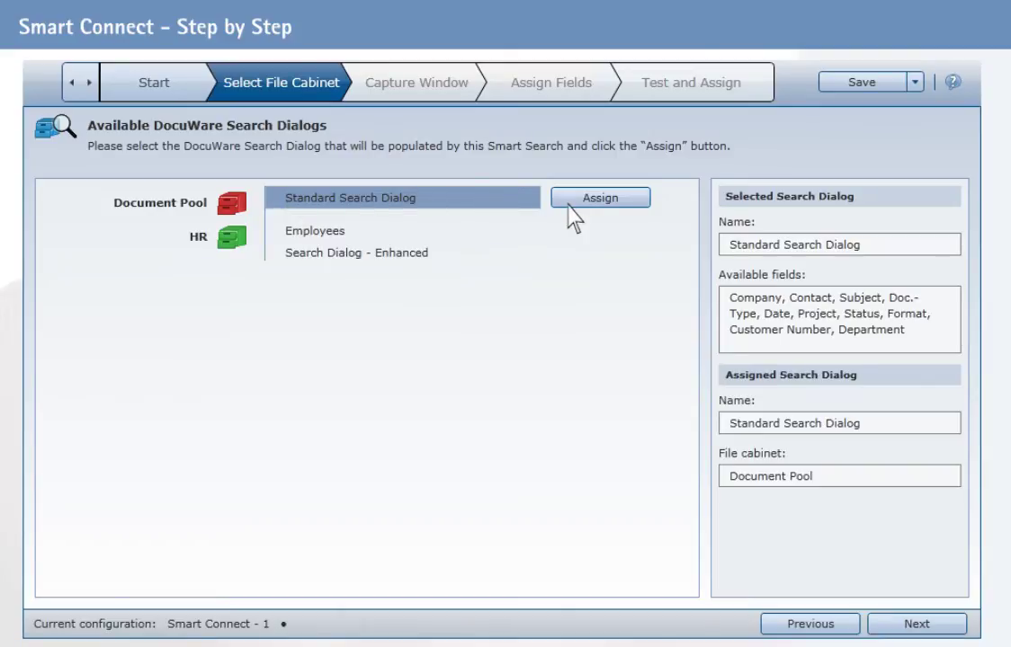
click(918, 627)
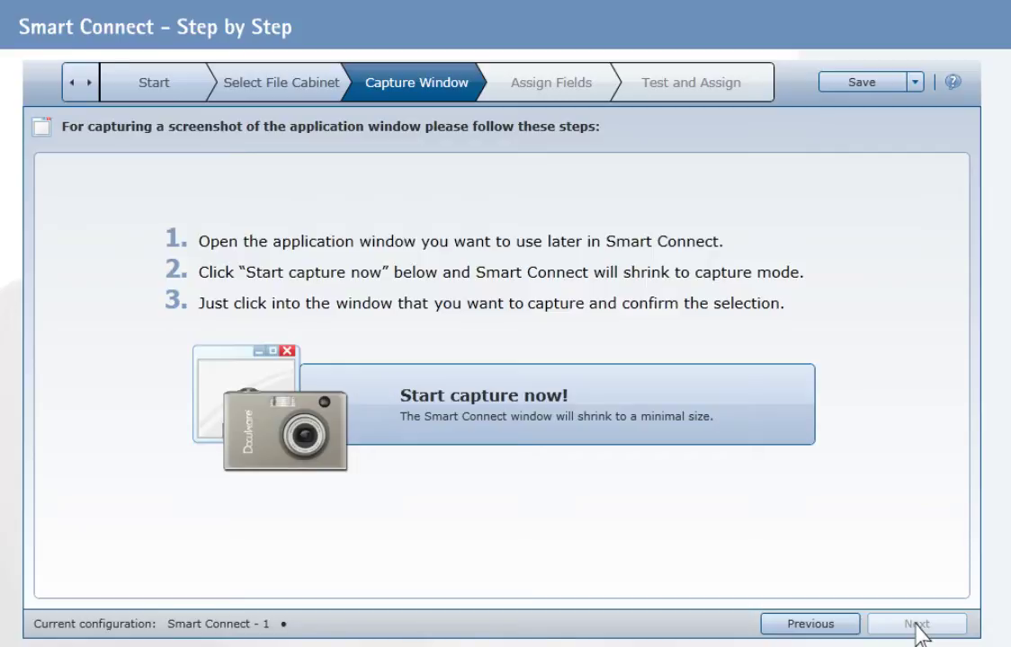
Capture the Orders By Customers application window.
click(575, 407)
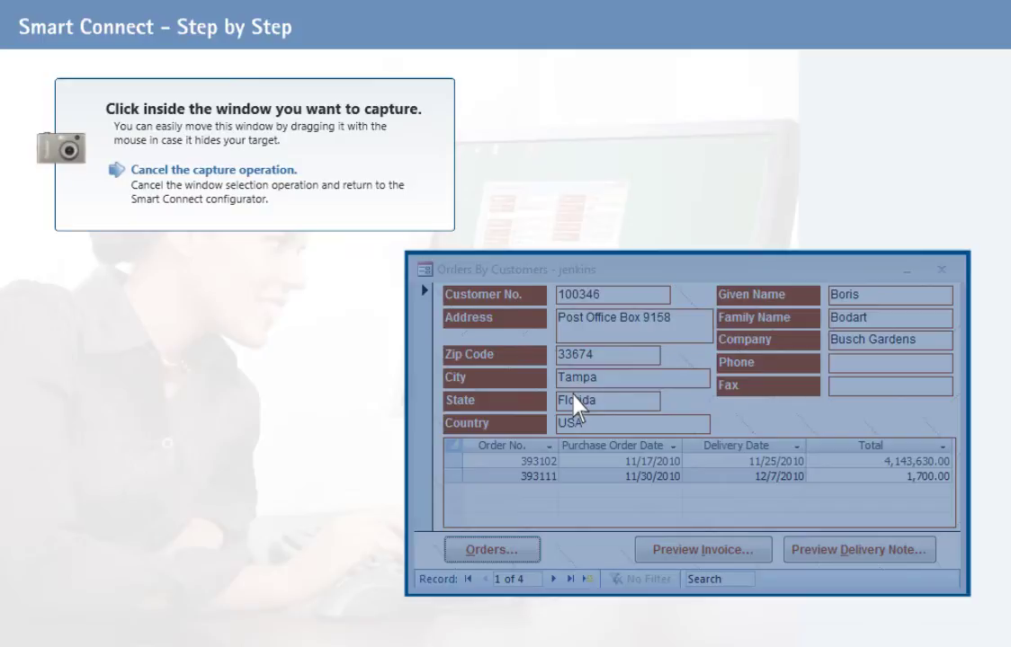
click(683, 275)
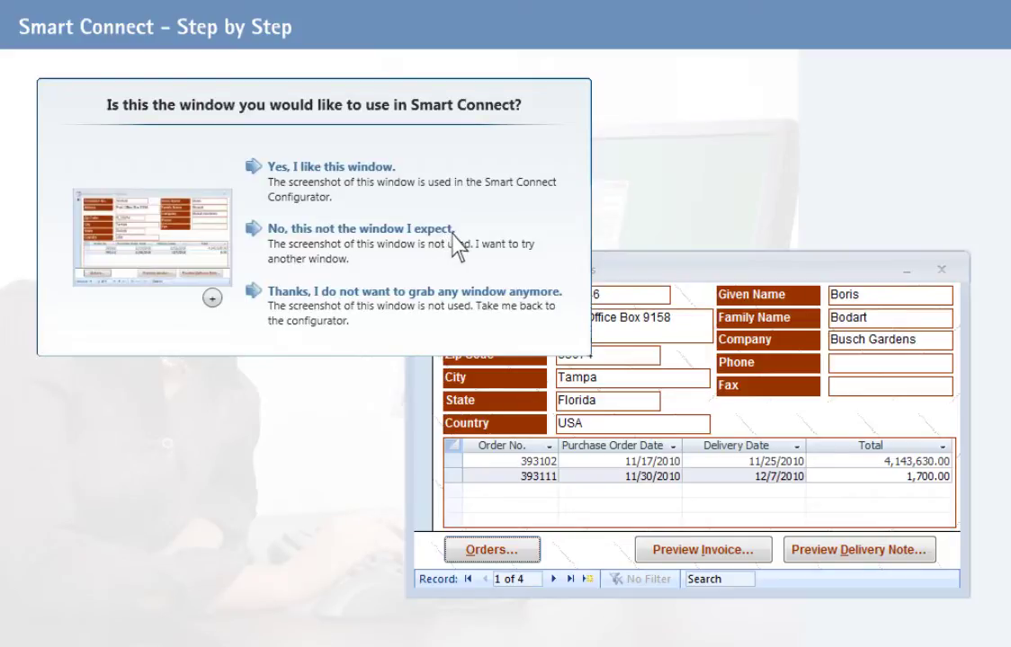
Accept the captured Orders window and identify it by the title pattern 'Orders*'.
click(335, 177)
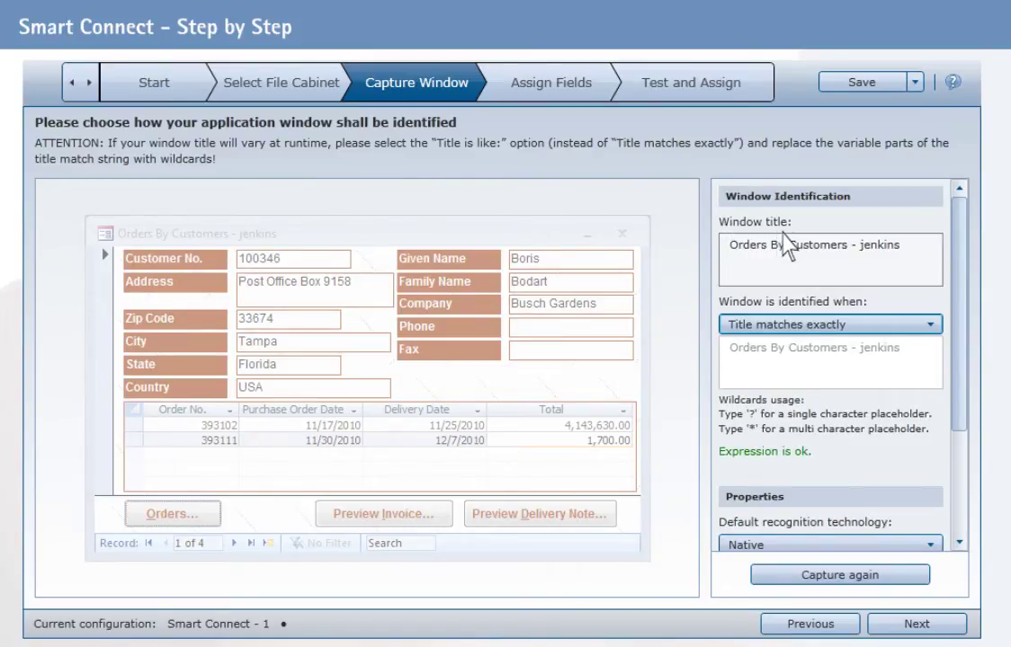
click(899, 327)
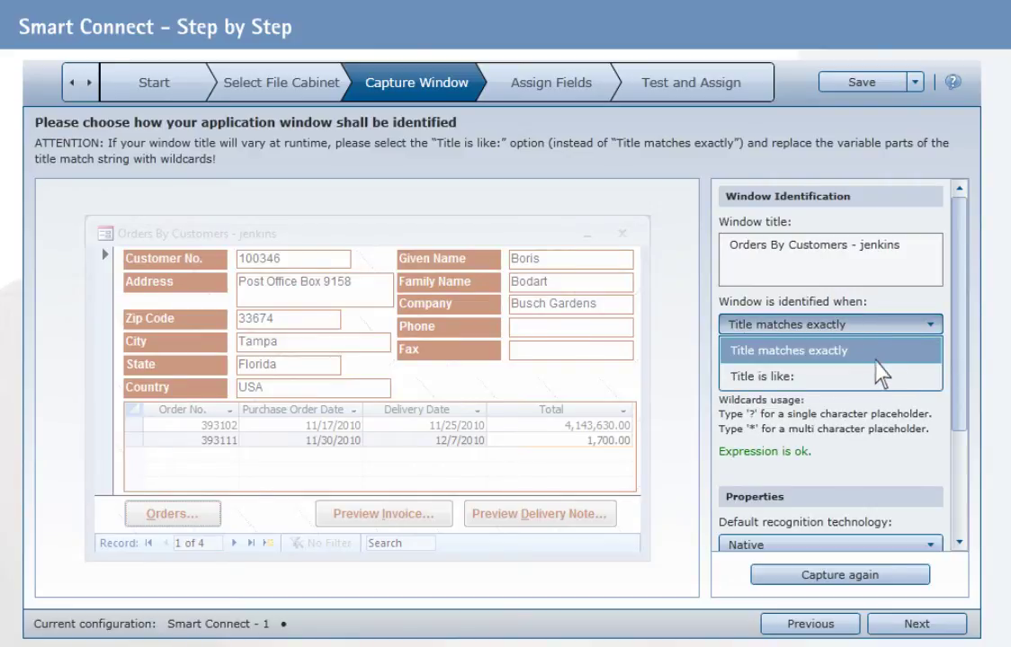
click(845, 376)
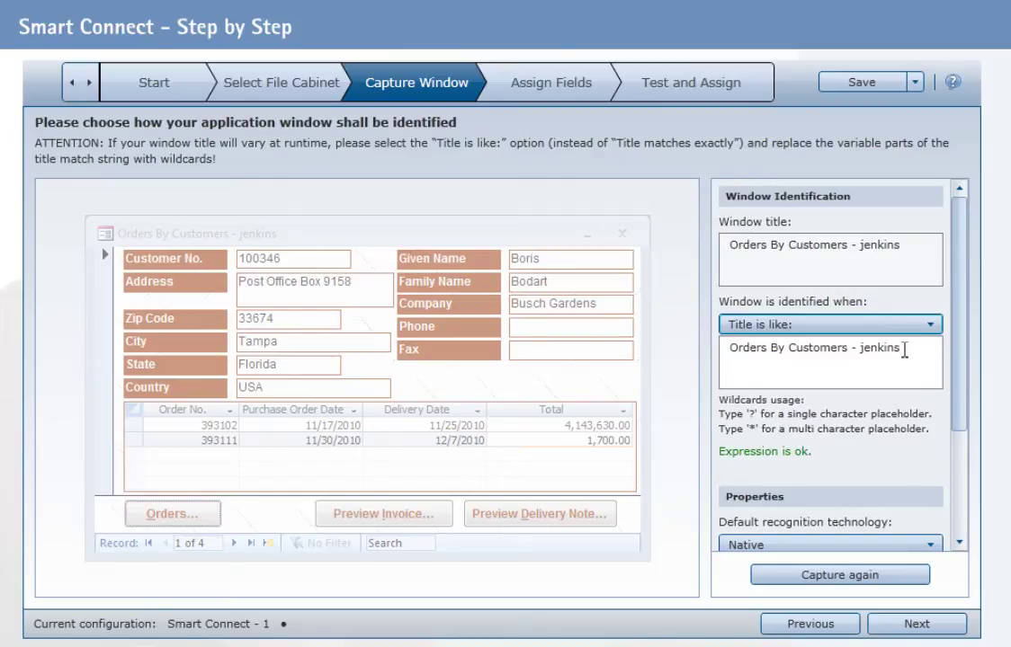
drag(905, 349, 771, 351)
key(Delete)
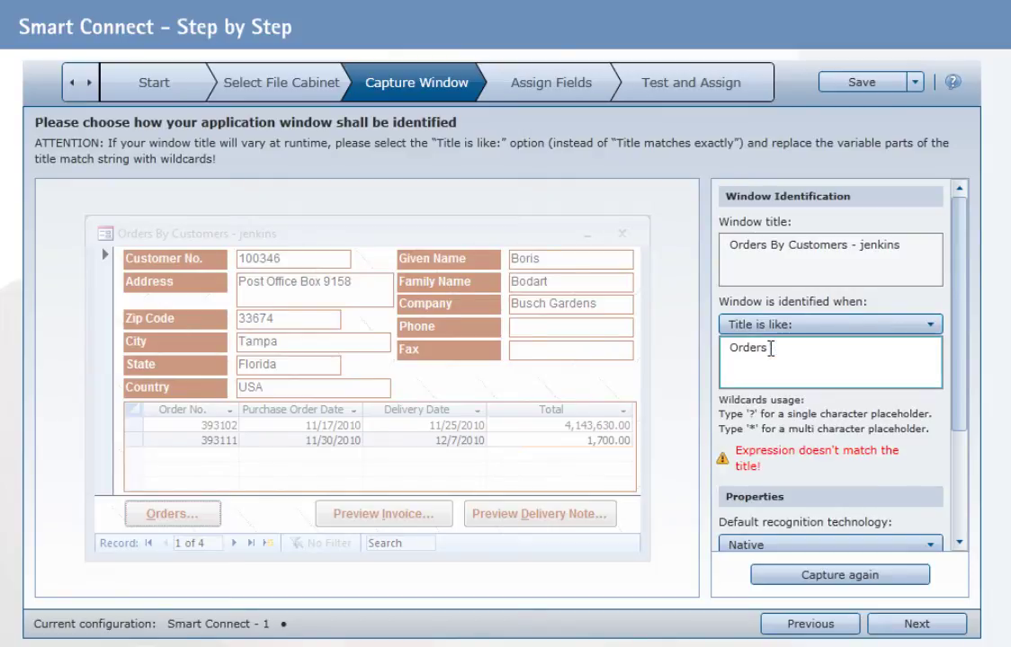
text(*)
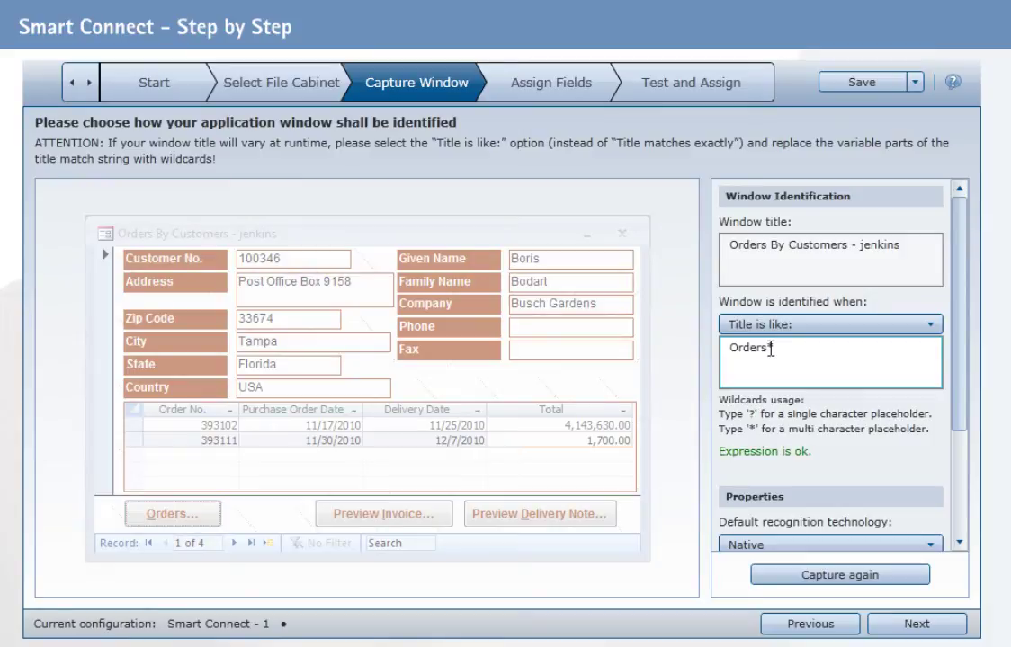
click(917, 624)
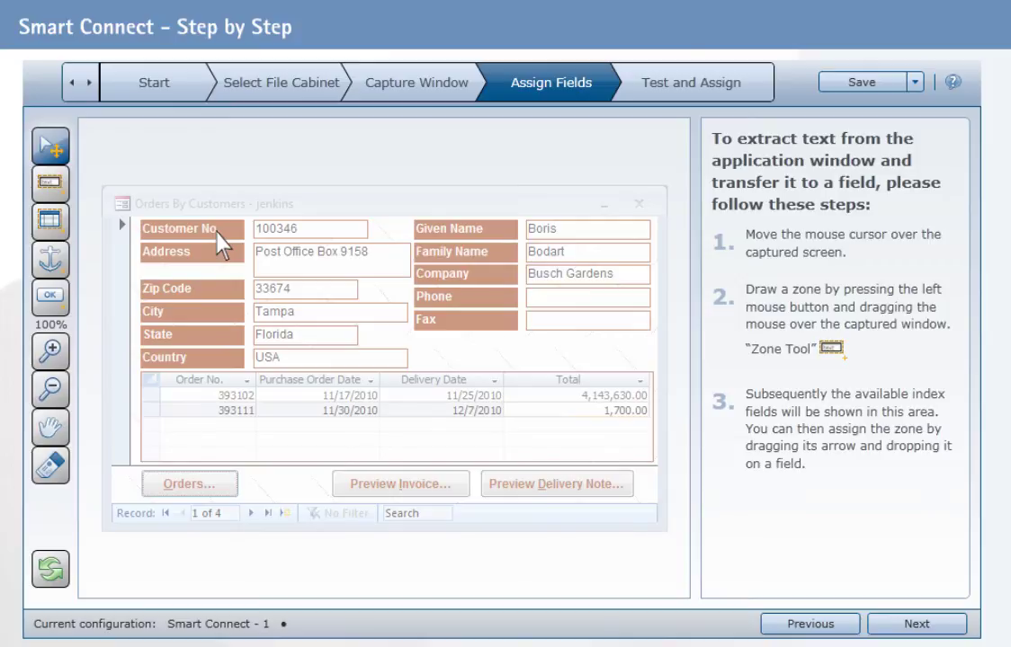
Draw a zone over Customer No. 100346 and link it to the Customer Number field.
click(54, 188)
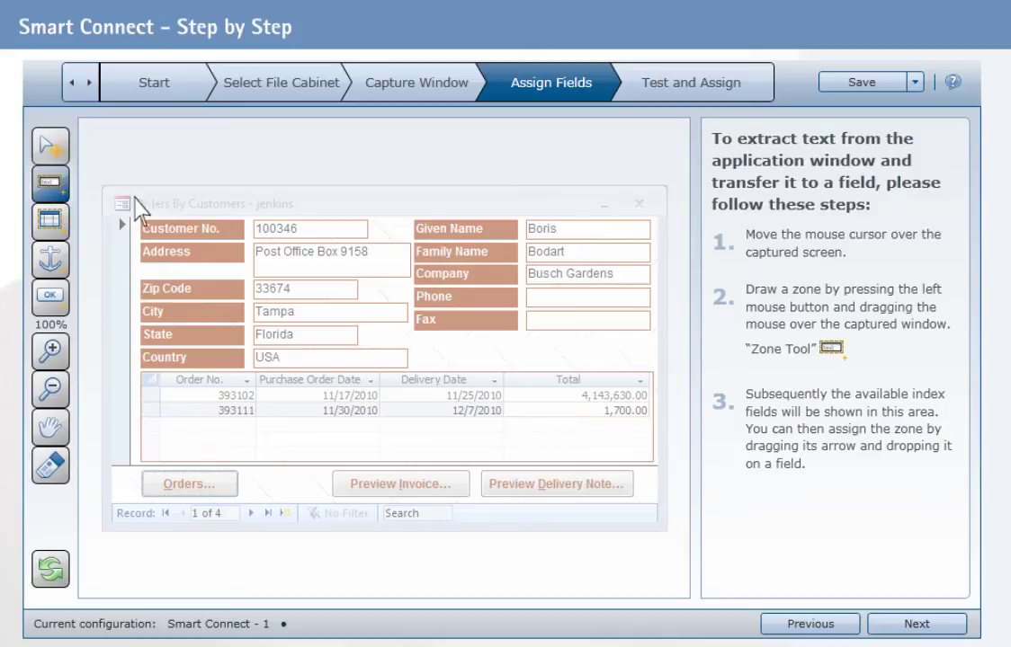
drag(255, 222, 368, 239)
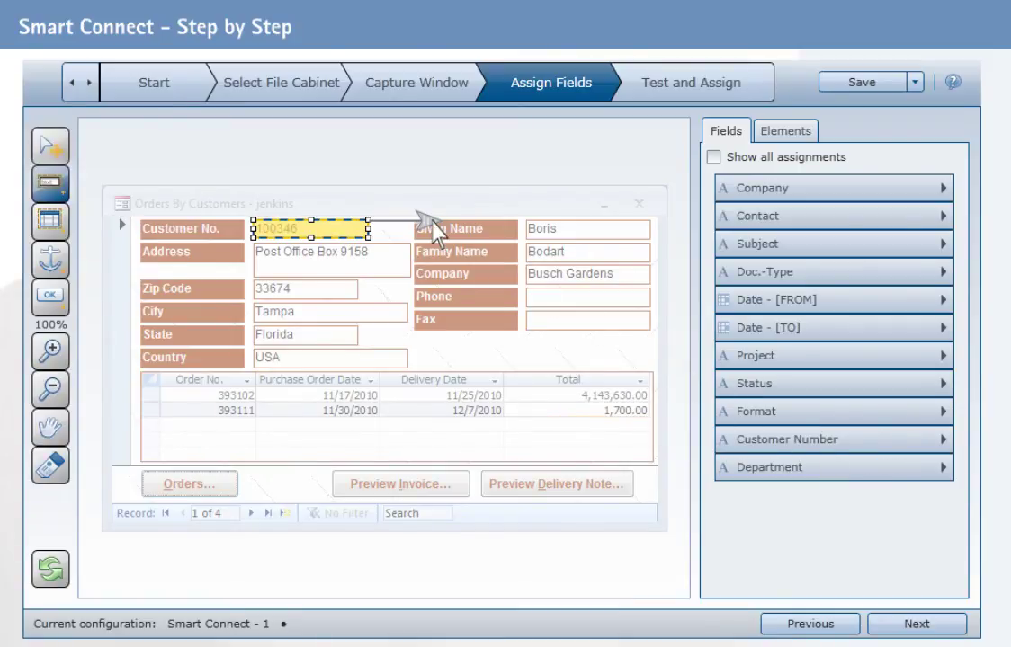
drag(438, 232, 722, 443)
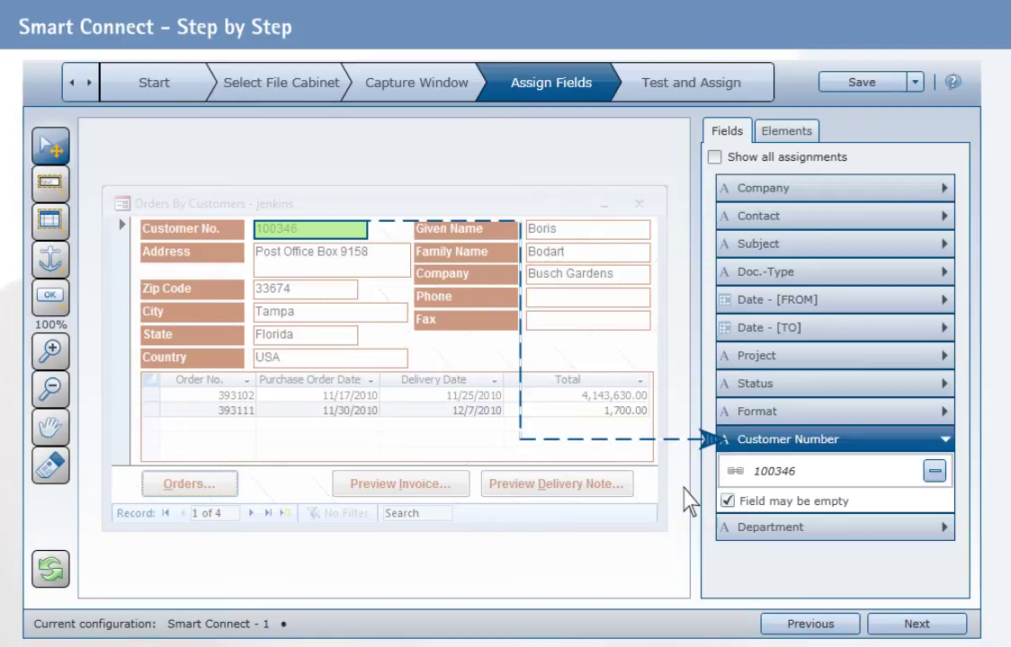
click(935, 274)
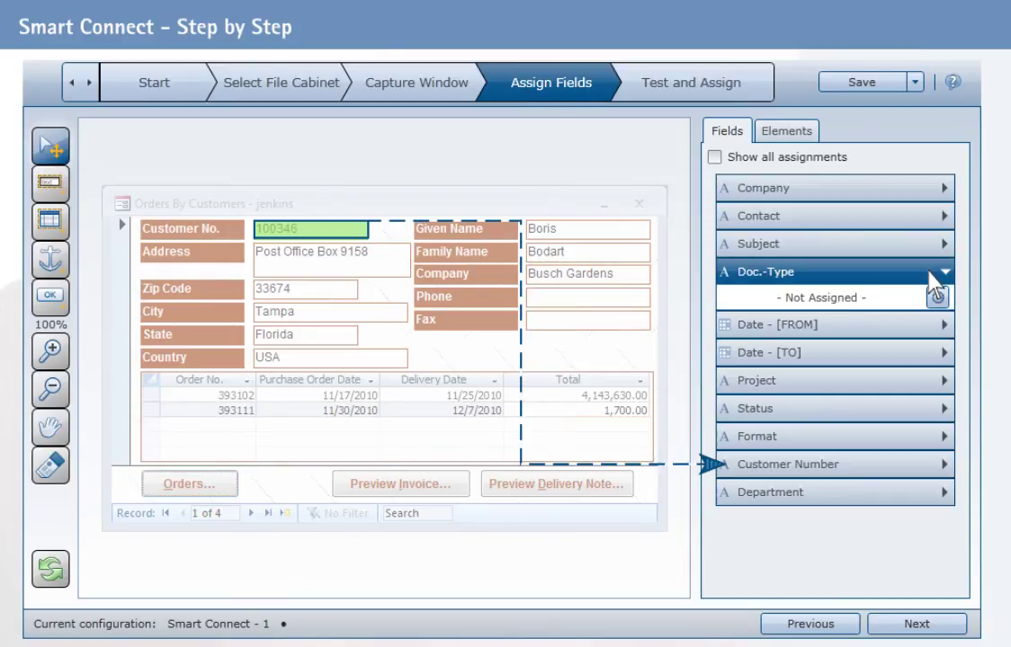
Set Doc.-Type's entry type to Fixed entry with the value 'Invoice'.
click(937, 298)
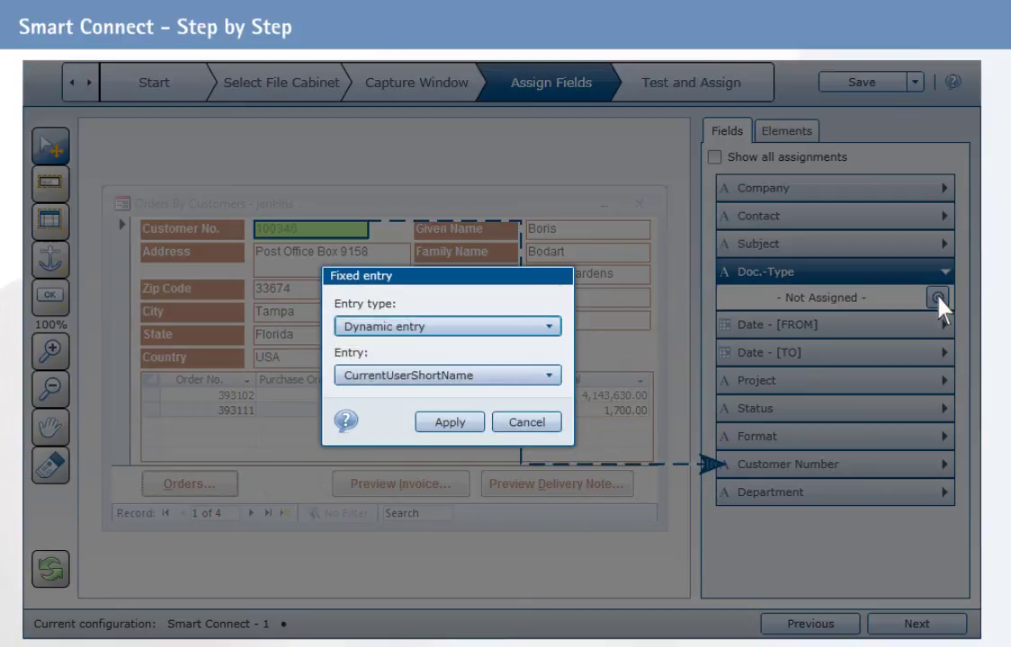
click(481, 328)
click(411, 379)
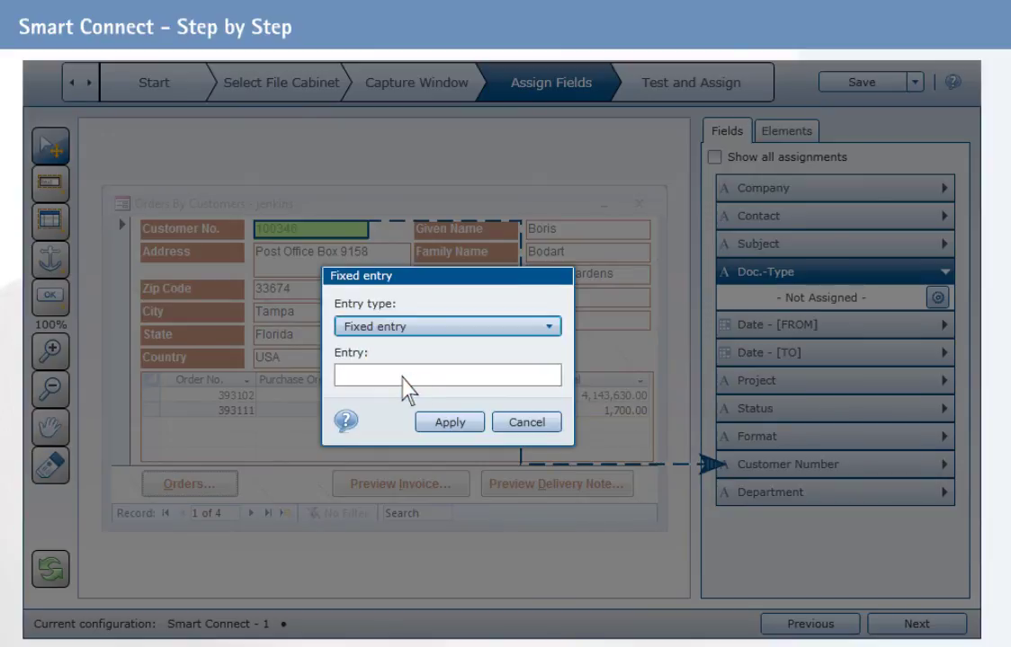
click(348, 377)
text(Invoice)
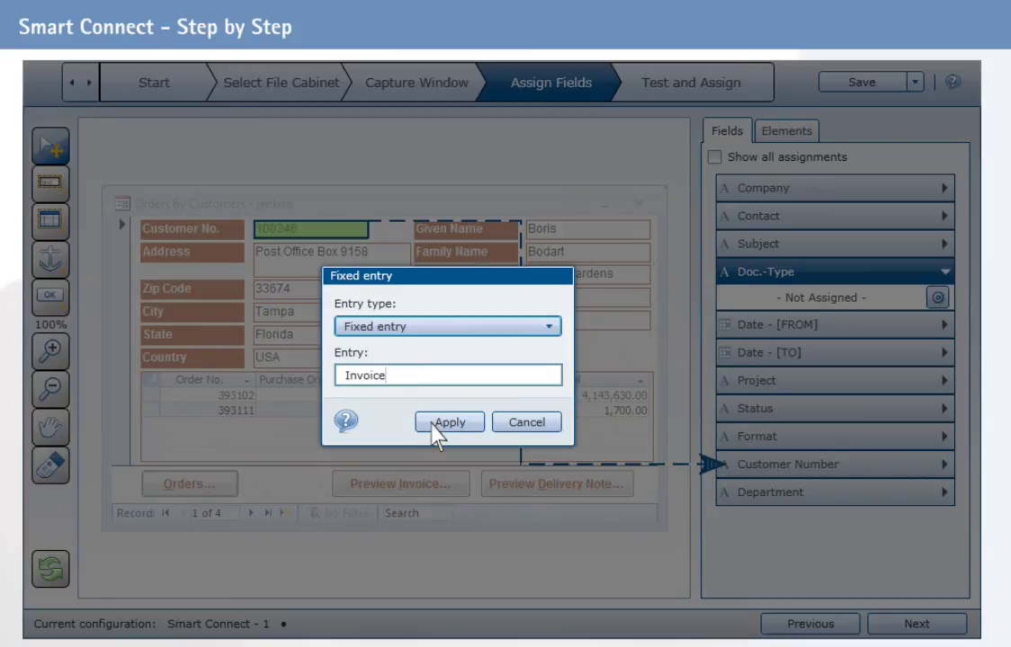
click(447, 422)
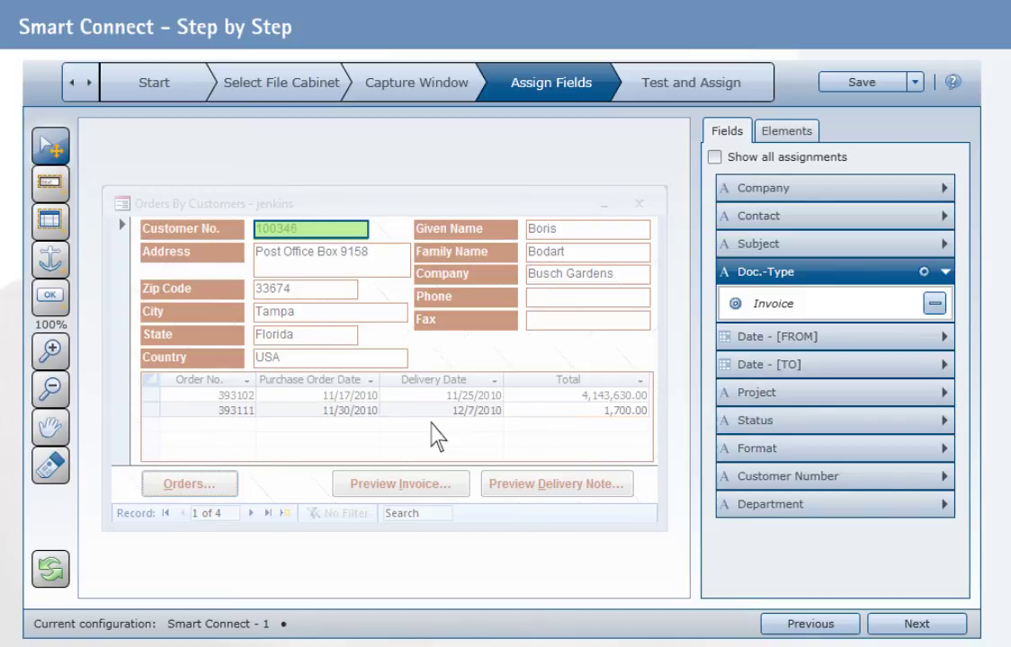
Draw a new button between Orders... and Preview Invoice... and give it the DocuWare icon.
click(54, 299)
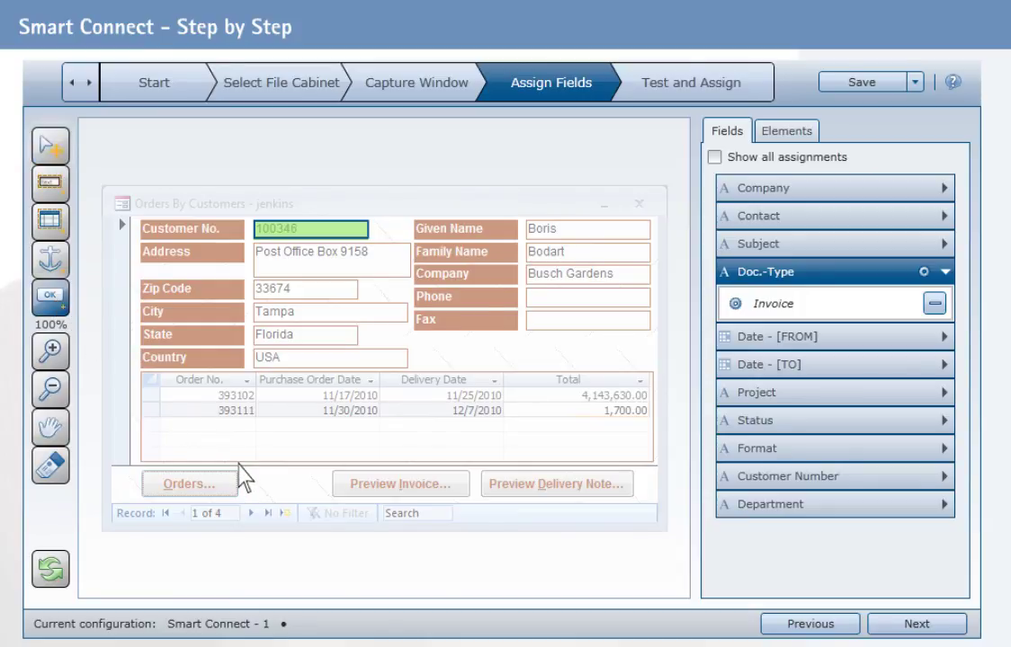
drag(242, 470, 327, 496)
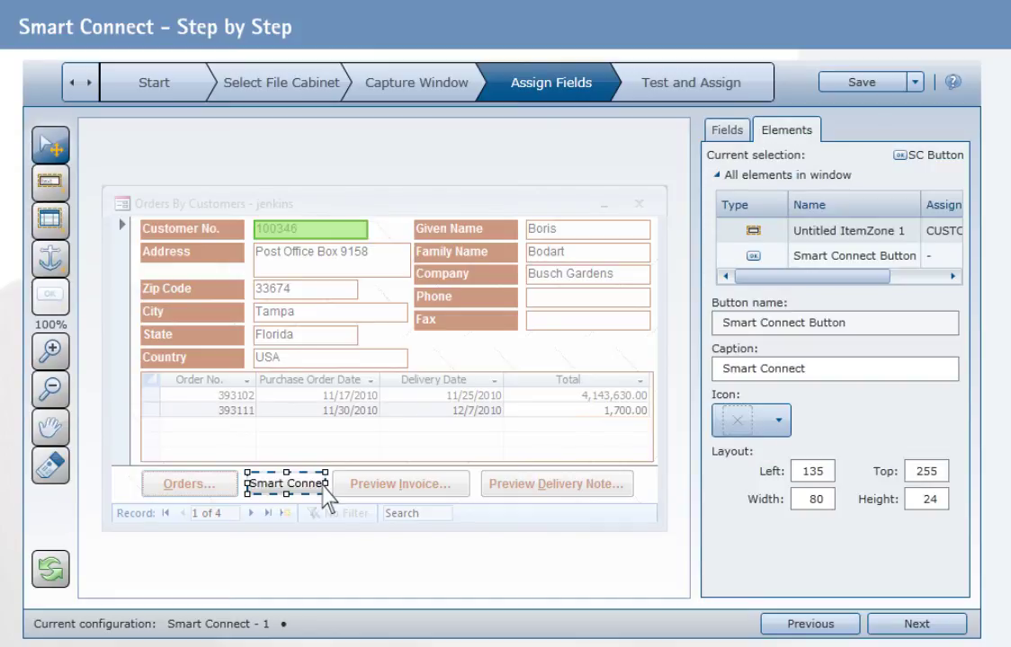
click(777, 425)
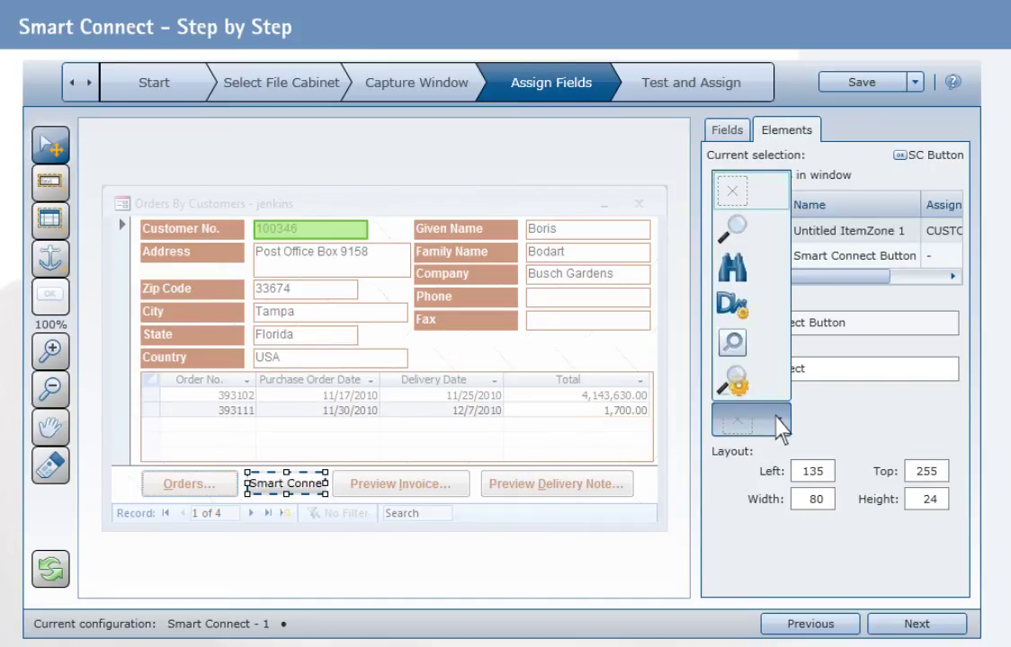
click(760, 316)
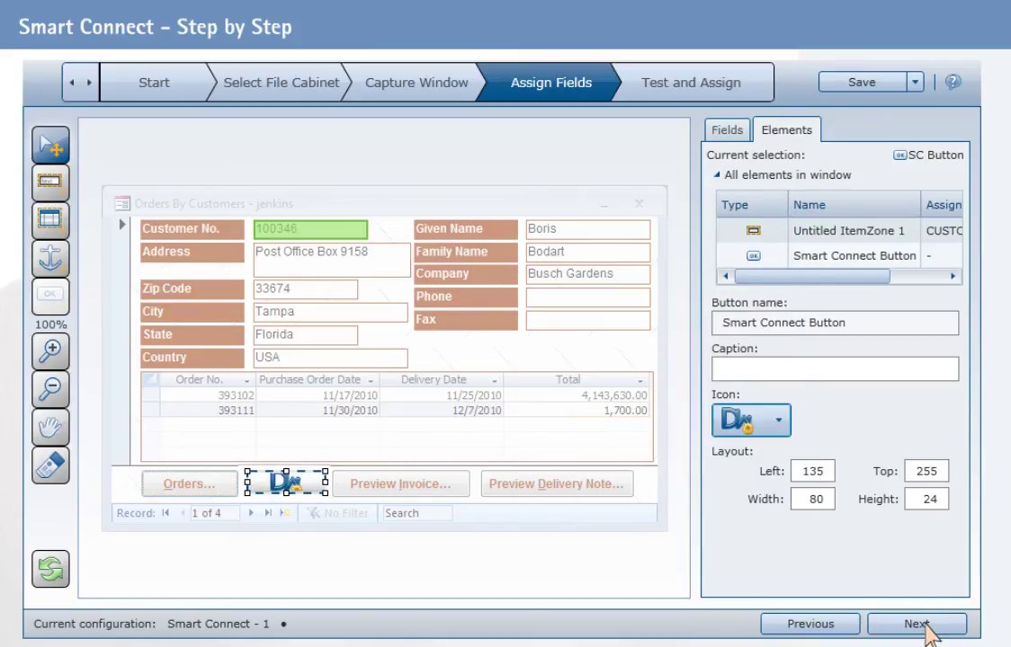
On Test and Assign, grant one user usage rights and make another user an administrator.
click(923, 629)
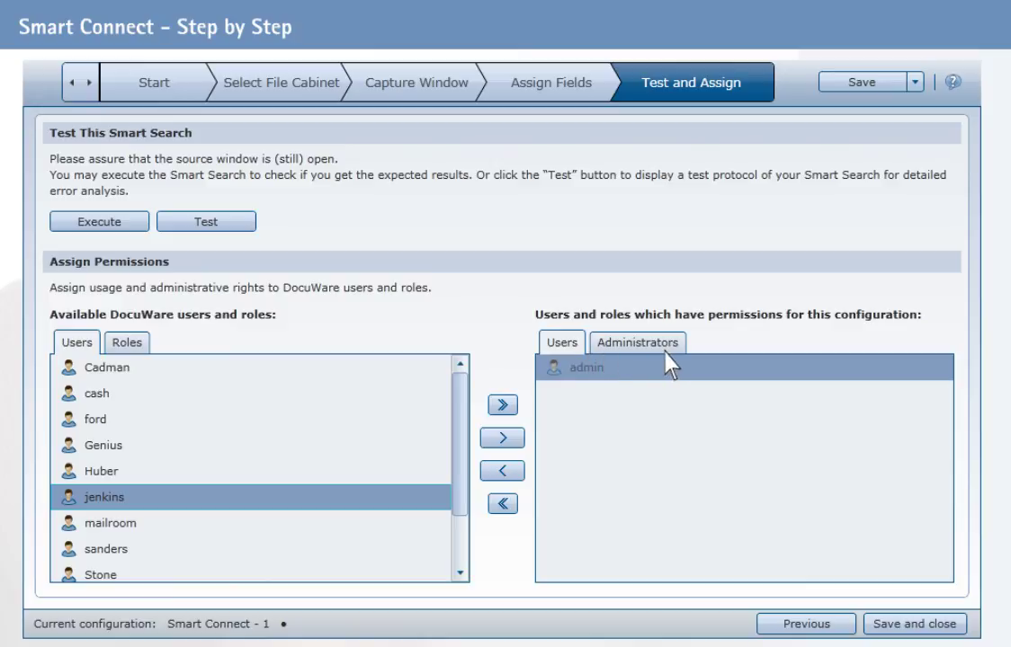
click(503, 438)
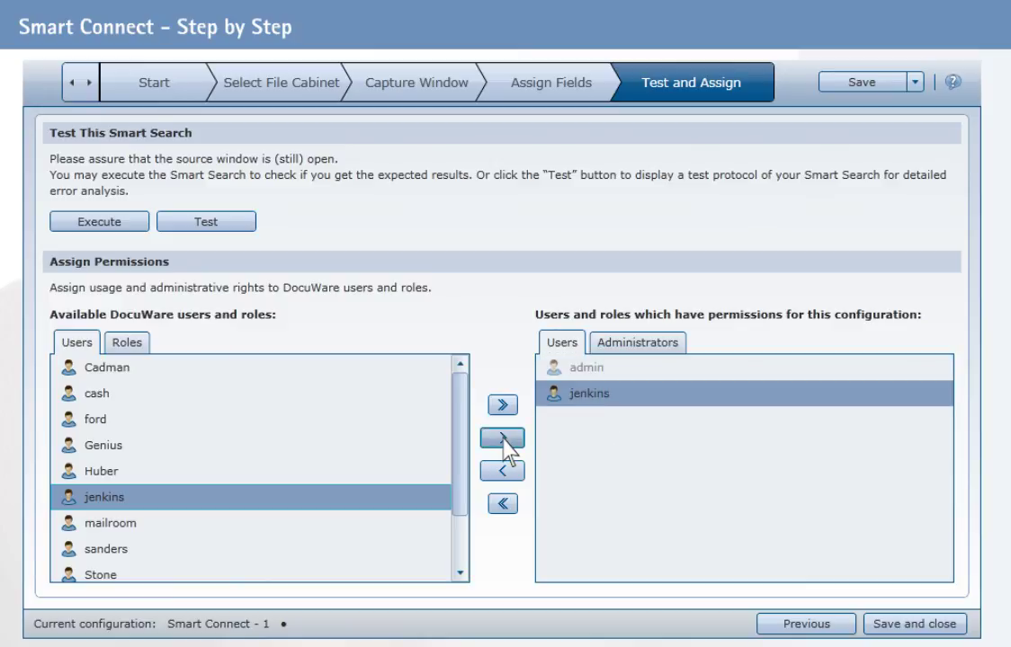
click(666, 347)
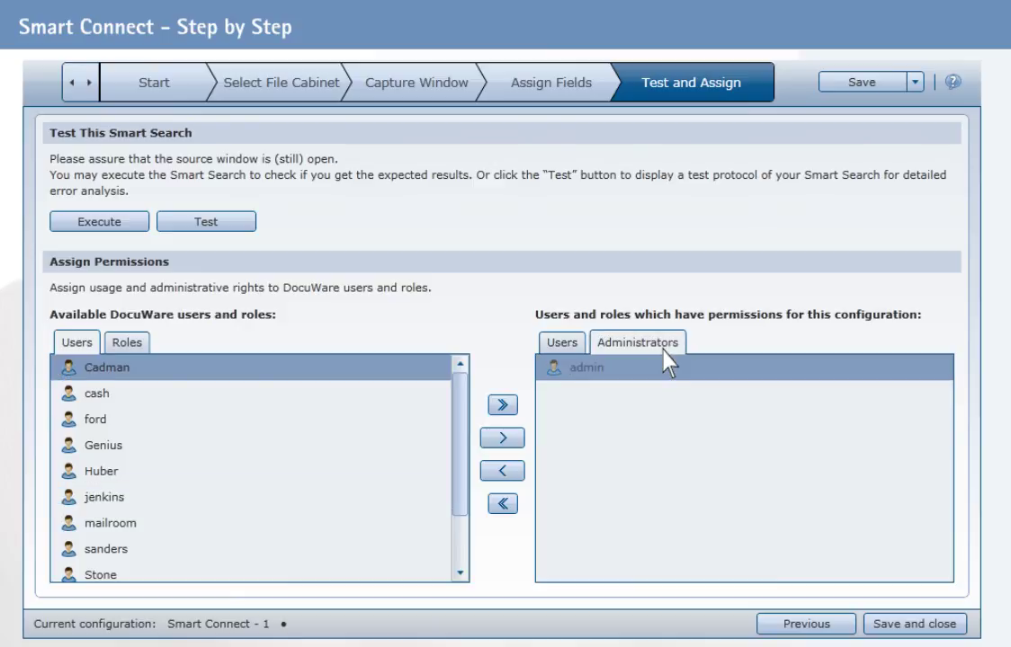
click(203, 420)
click(503, 434)
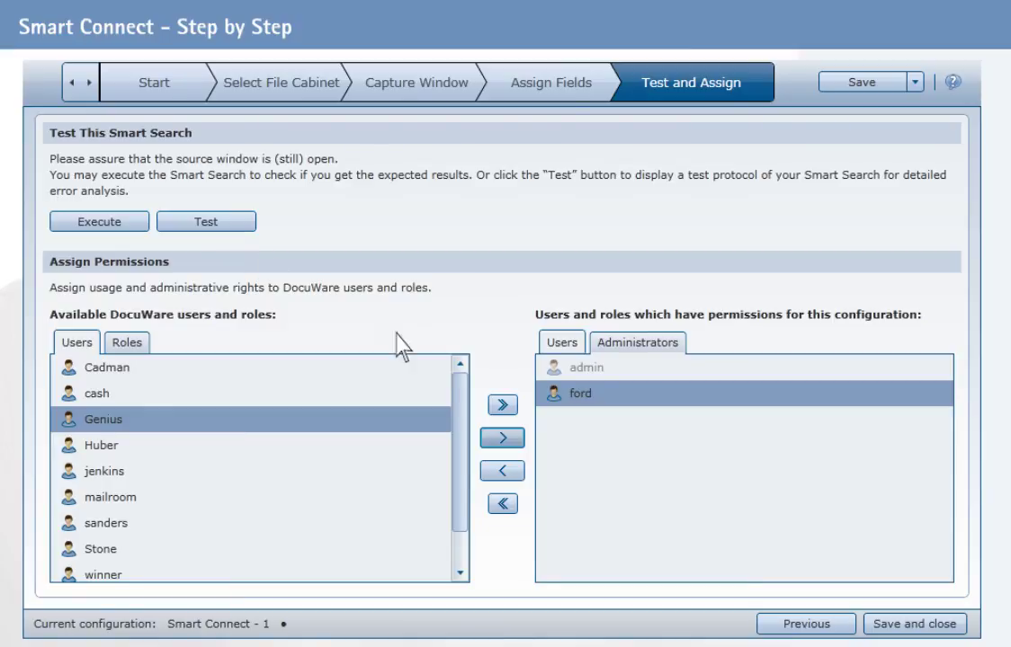
Save the configuration under the name 'Search Invoices' with the Alt + S hotkey.
click(894, 633)
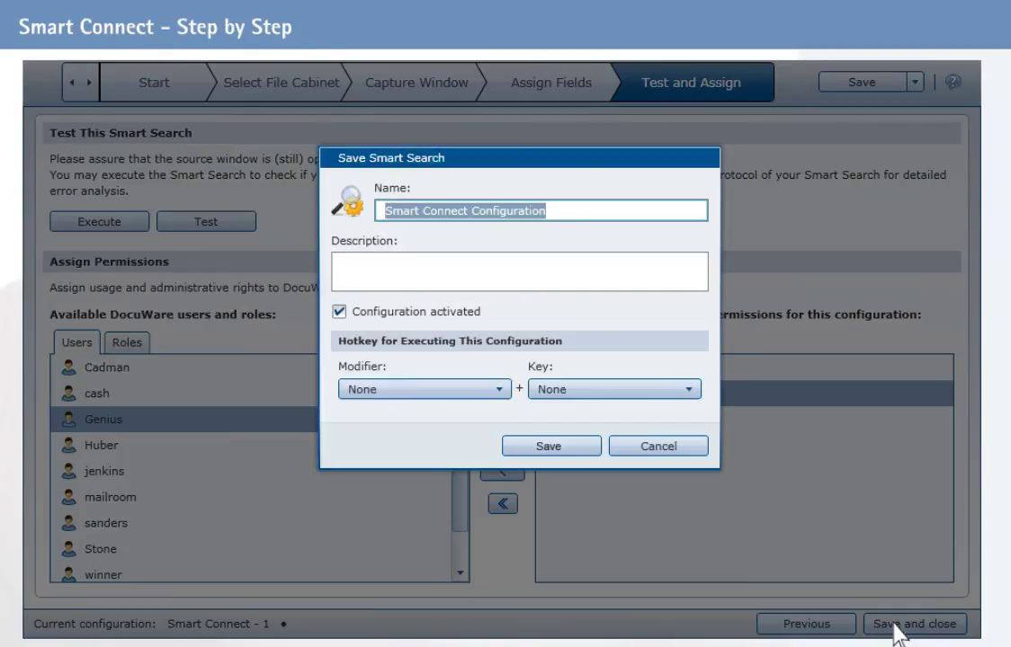
text(Search I)
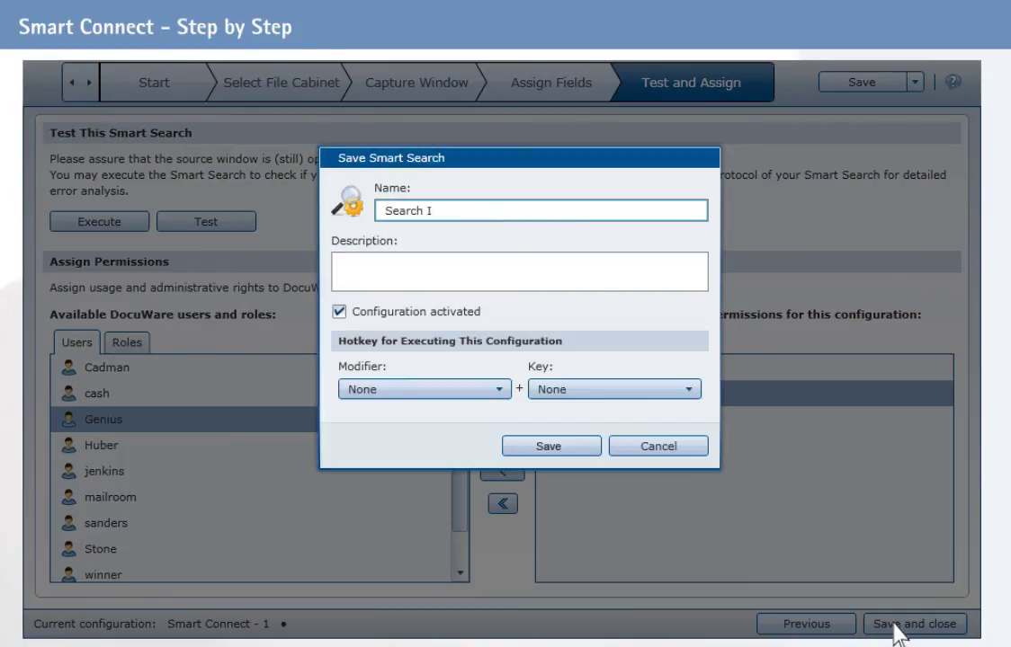
text(nvoices)
click(500, 391)
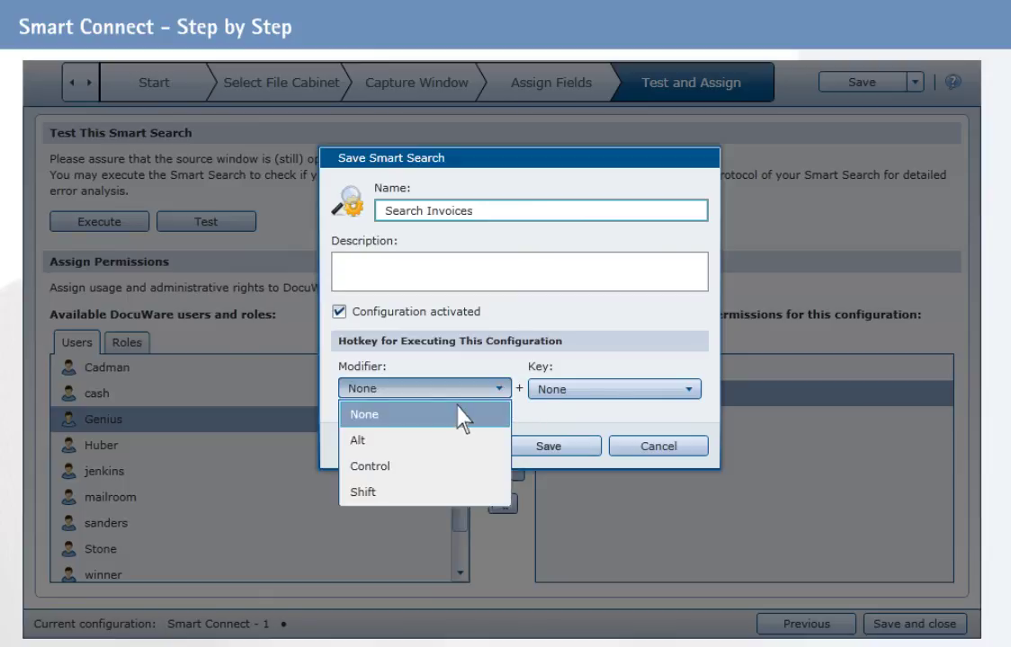
click(379, 442)
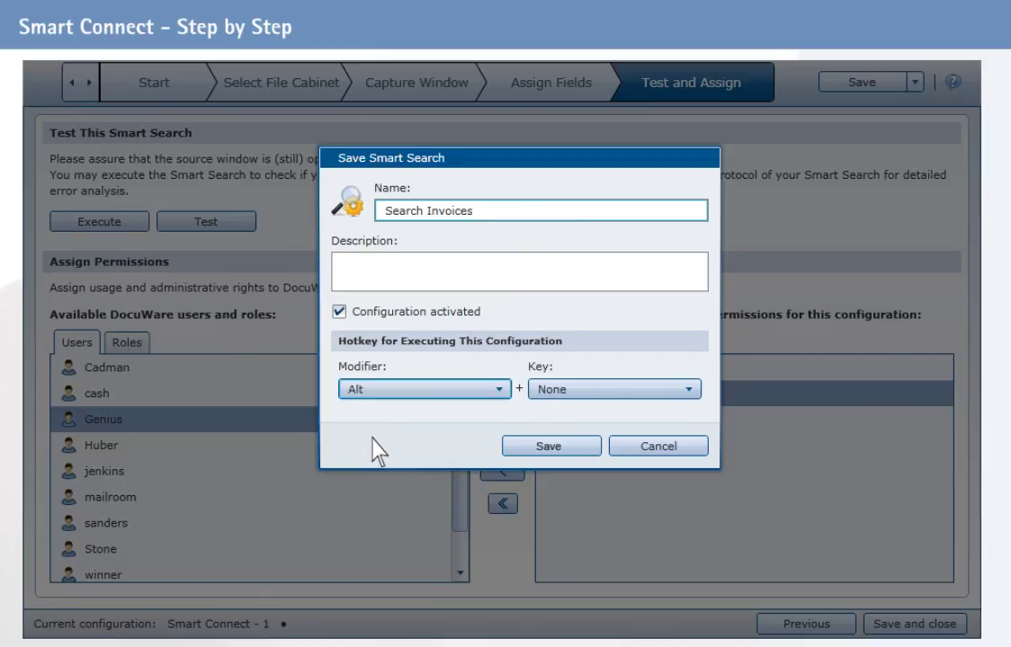
click(689, 392)
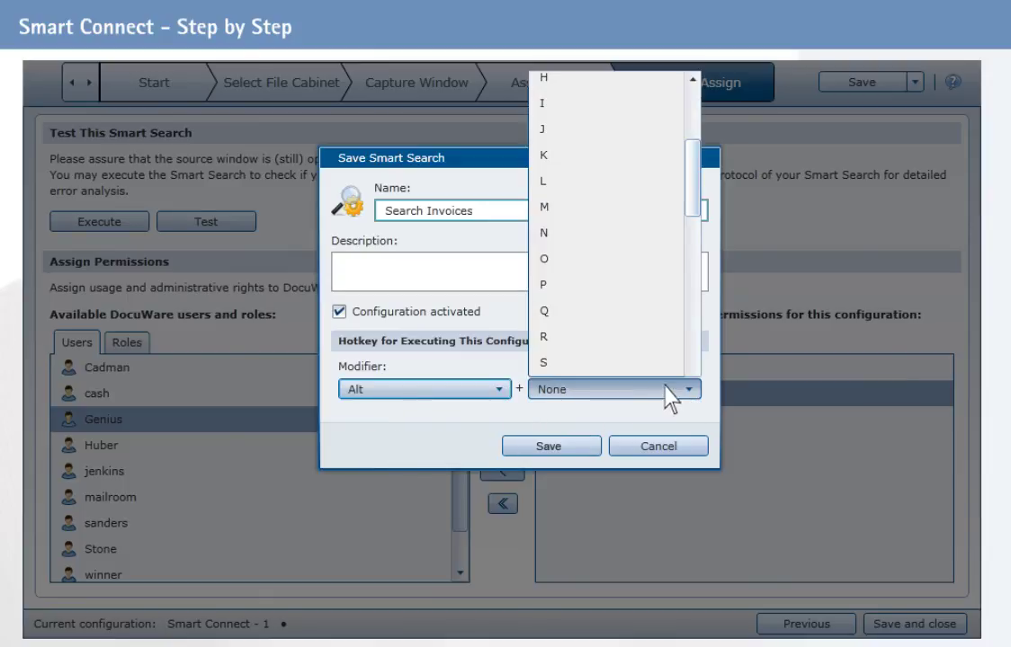
click(548, 364)
click(549, 444)
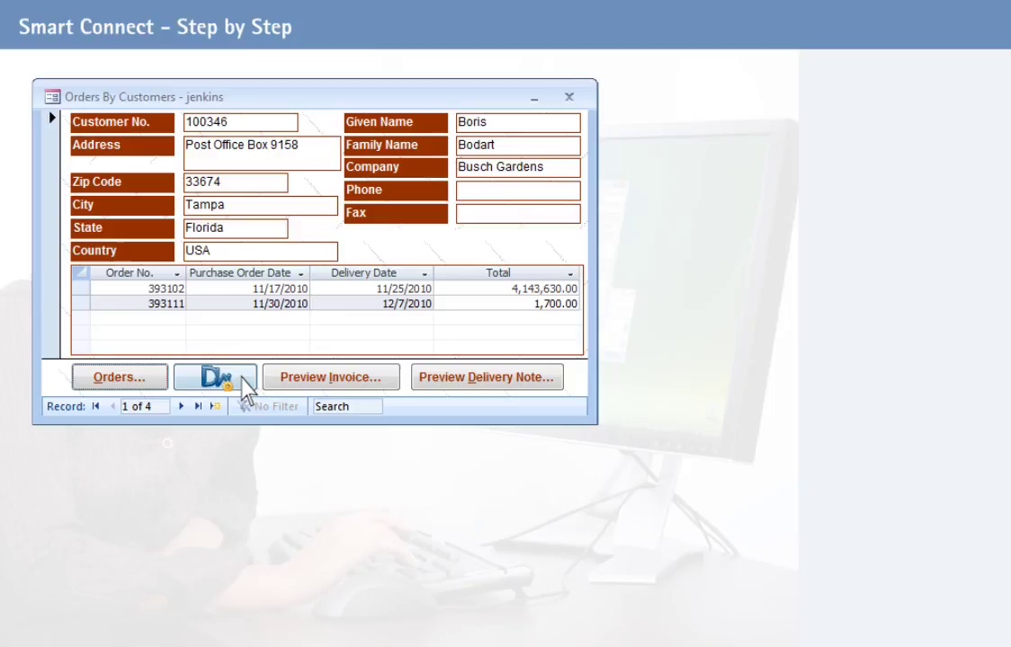
Run the Search Invoices search from the Orders window with Alt+S and the DocuWare button.
key(alt+s)
click(242, 378)
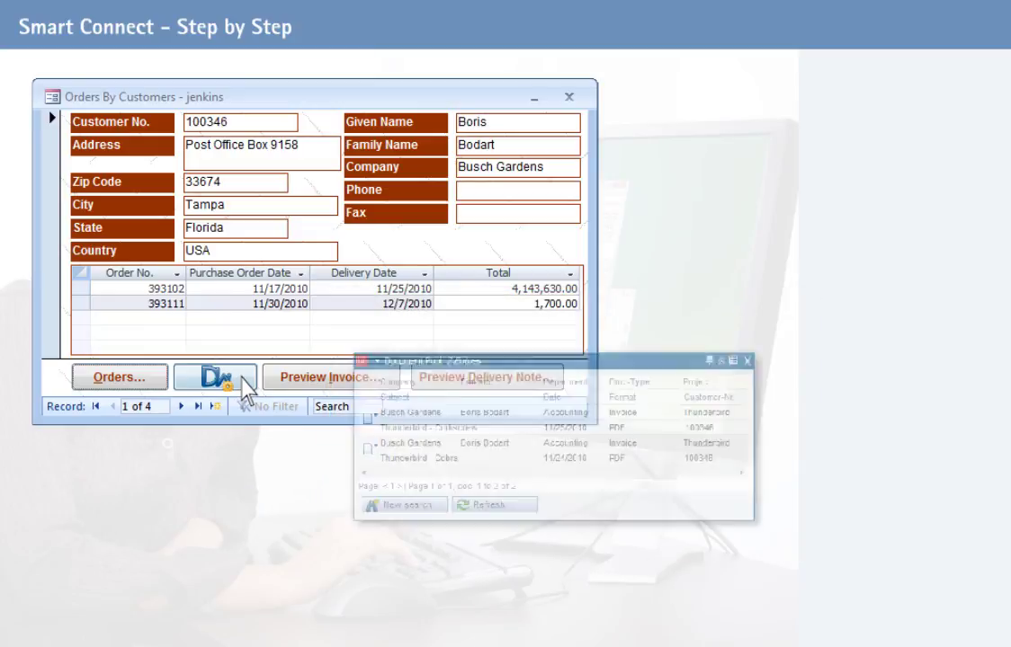